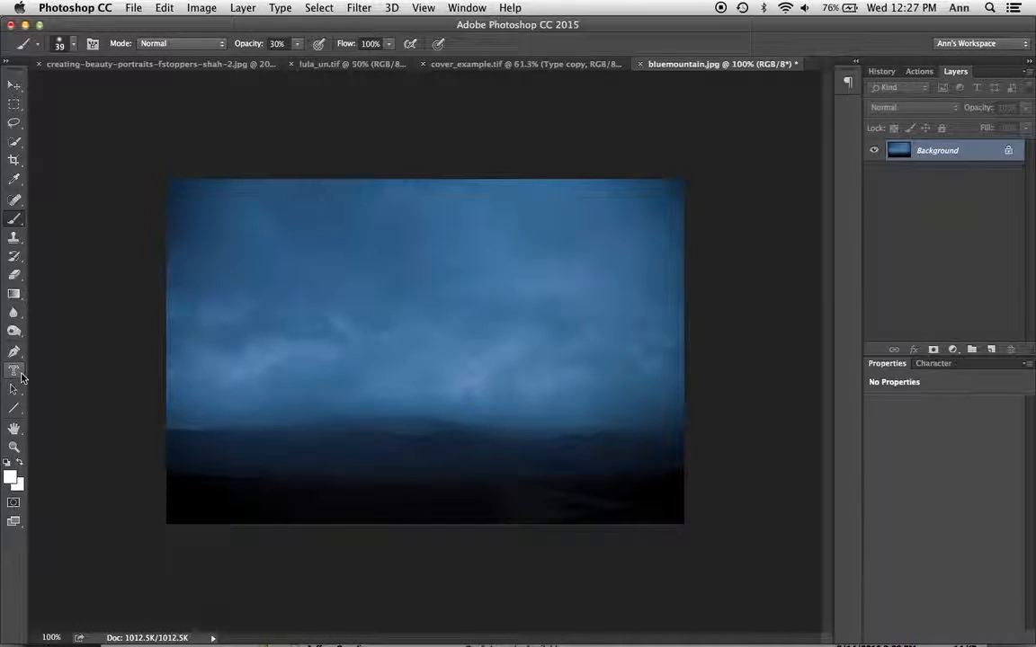
- Select the Type tool and show its flyout of text and text-mask variants
{"action": "left_click", "coordinate": [20, 374]}
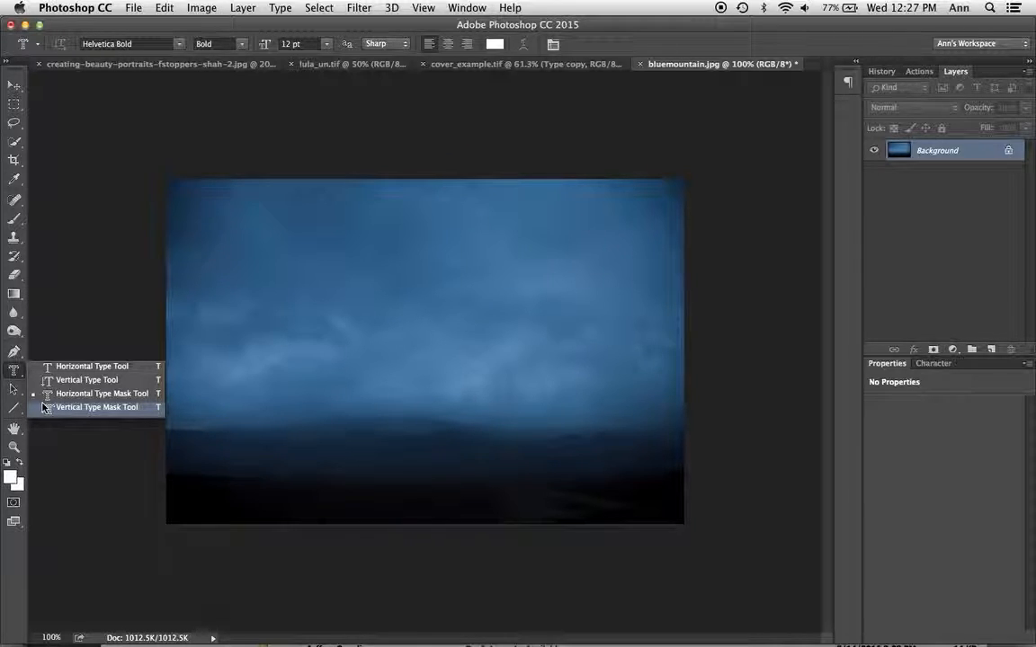
- Type 'Night' with the Horizontal Type Tool, move it down-right, and select the word
{"action": "left_click", "coordinate": [42, 367]}
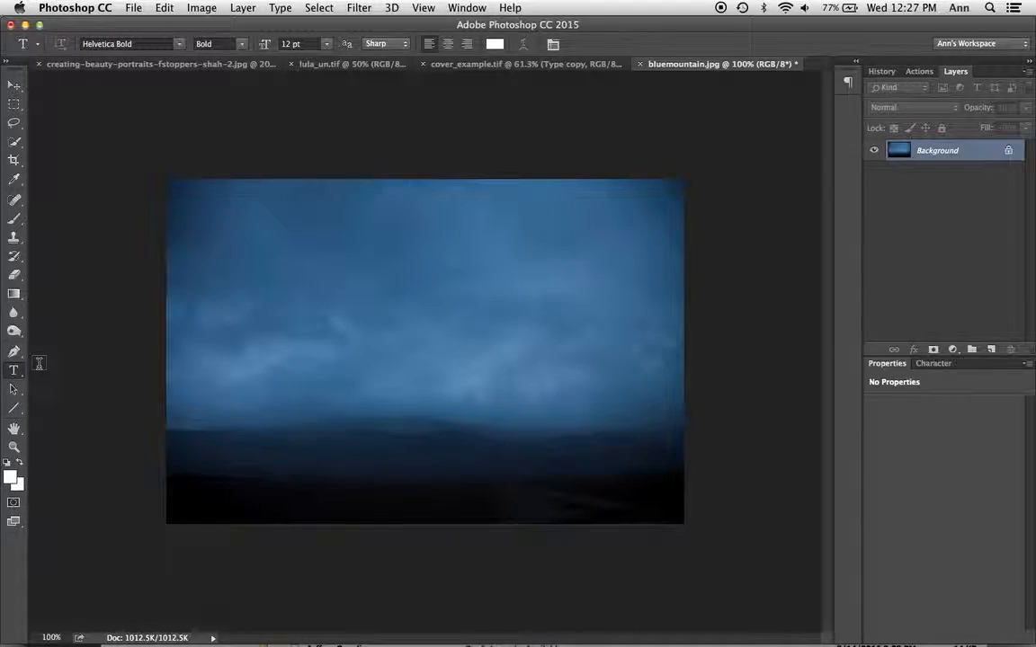
{"action": "left_click", "coordinate": [236, 227]}
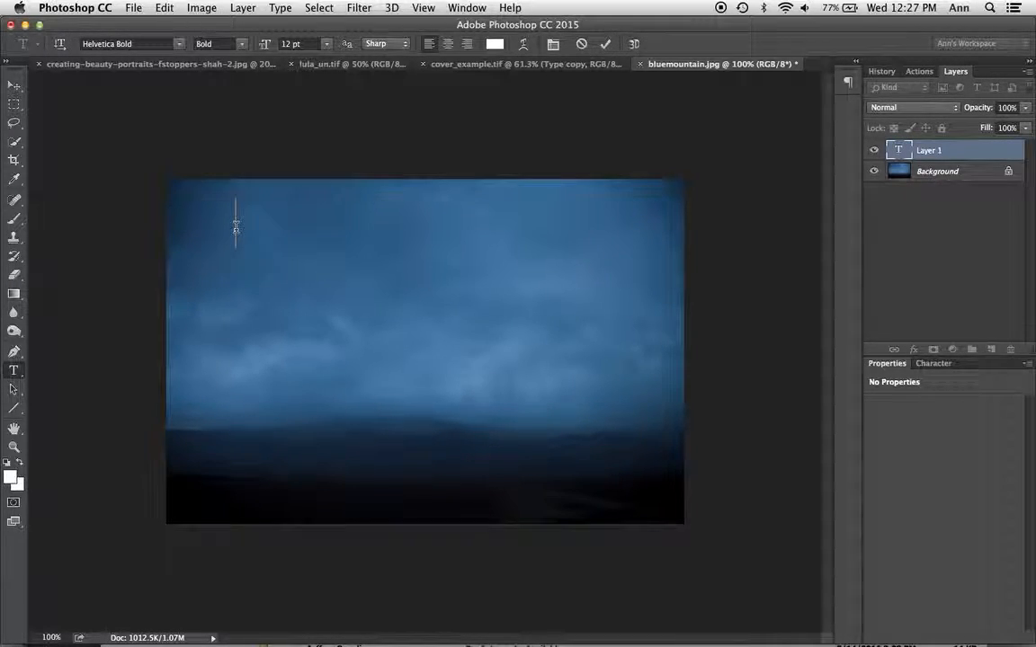
{"action": "type", "text": "Night"}
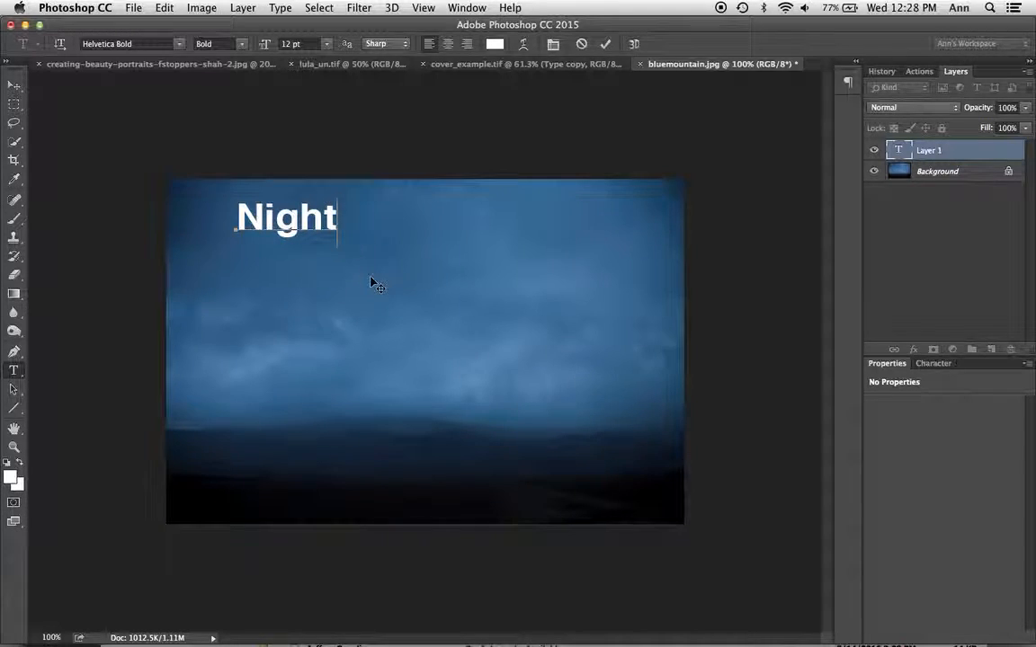
{"action": "left_click_drag", "start_coordinate": [371, 280], "coordinate": [393, 315]}
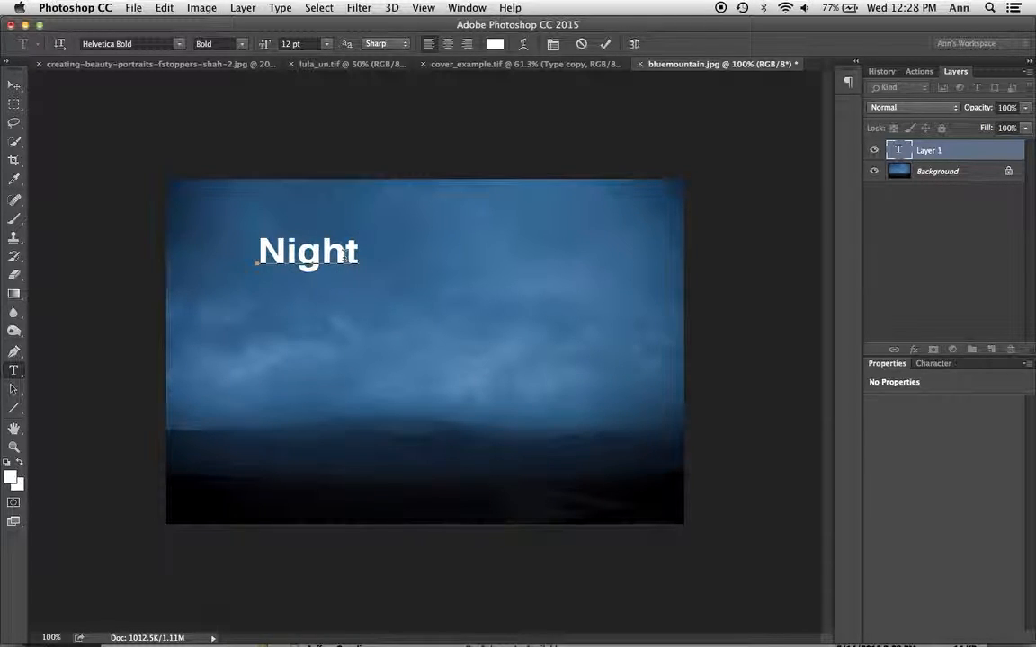
{"action": "double_click", "coordinate": [345, 256]}
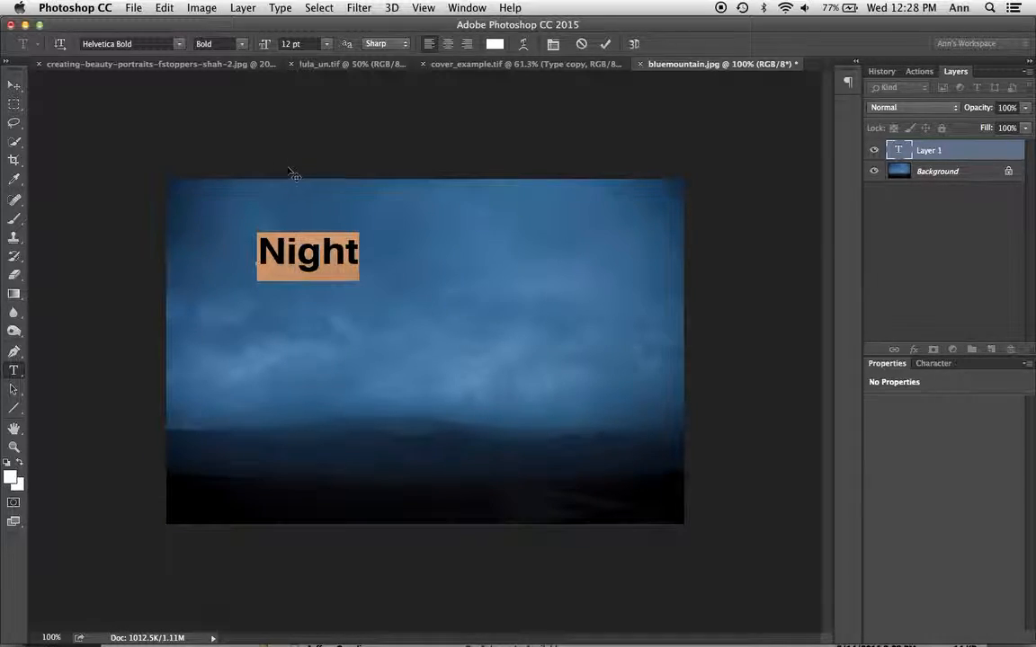
- Make Night Helvetica Bold 24 pt in white and nudge it slightly left
{"action": "left_click", "coordinate": [150, 44]}
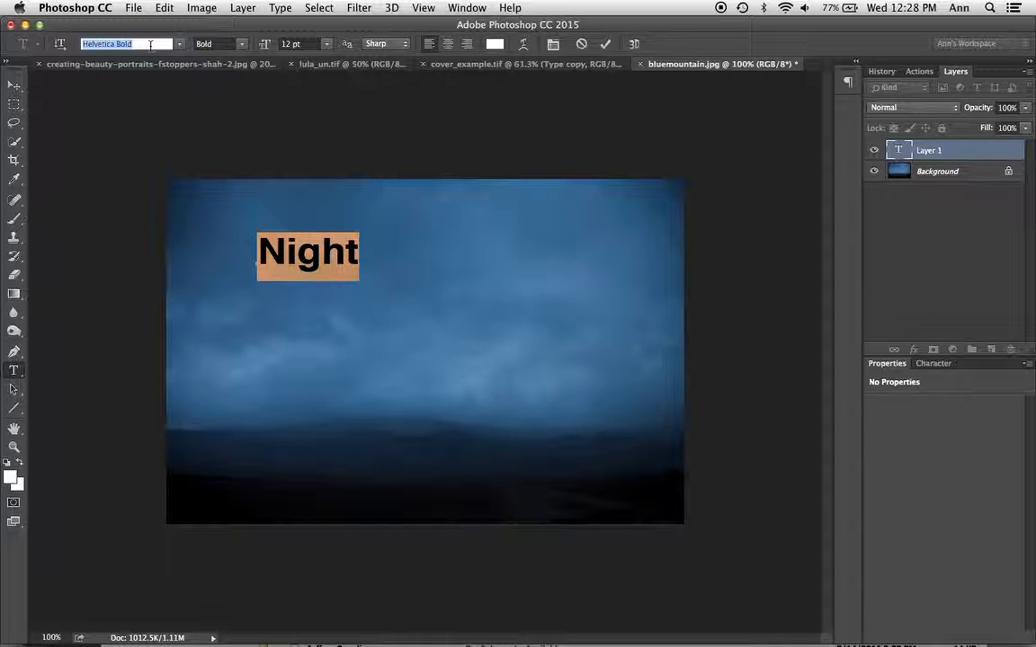
{"action": "key", "text": "Down"}
{"action": "key", "text": "Down"}
{"action": "key", "text": "Down"}
{"action": "key", "text": "Down"}
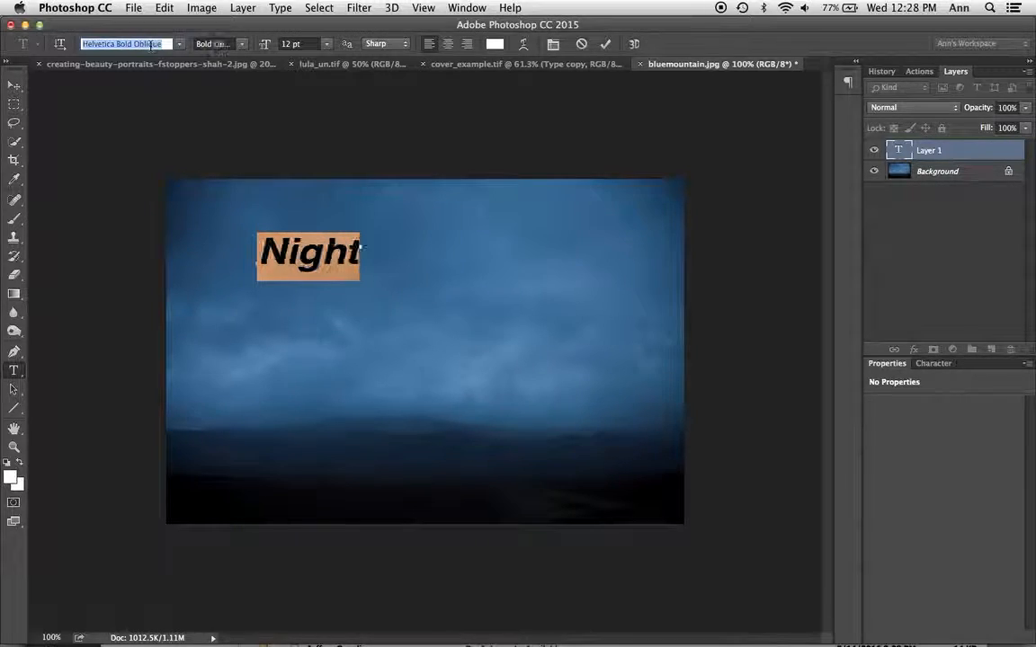
{"action": "key", "text": "Up"}
{"action": "key", "text": "Up"}
{"action": "key", "text": "Up"}
{"action": "key", "text": "Up"}
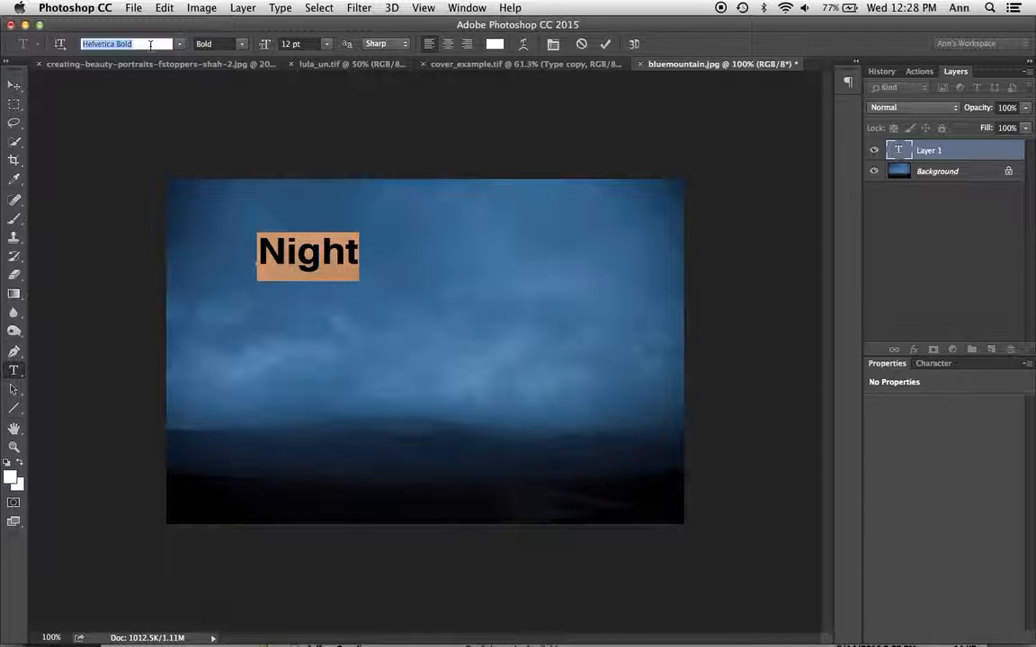
{"action": "left_click", "coordinate": [179, 45]}
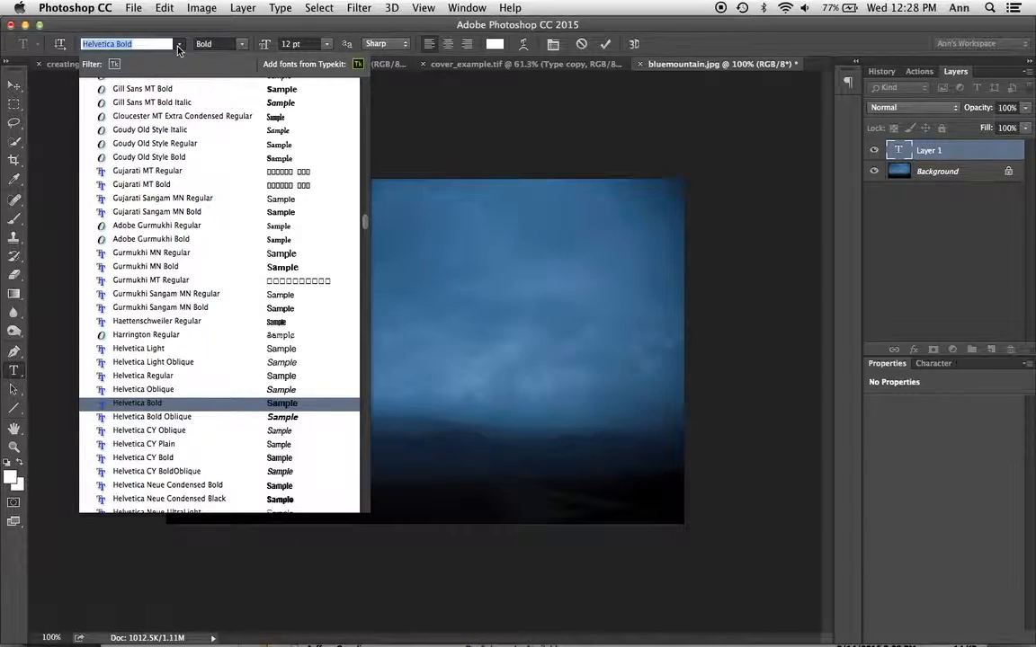
{"action": "left_click", "coordinate": [178, 48]}
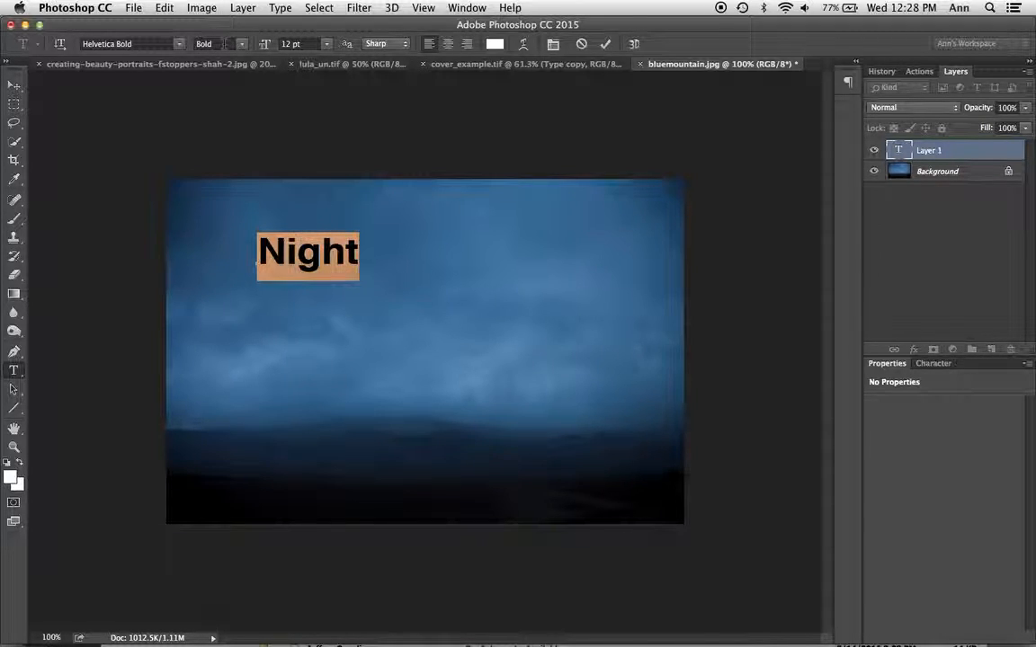
{"action": "left_click", "coordinate": [327, 43]}
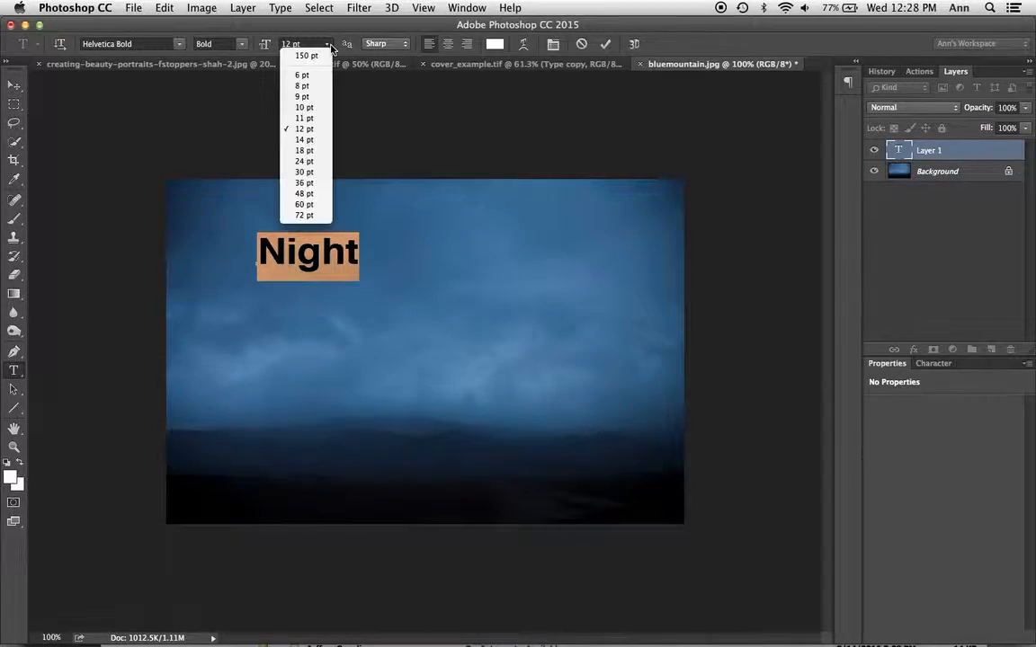
{"action": "left_click", "coordinate": [305, 161]}
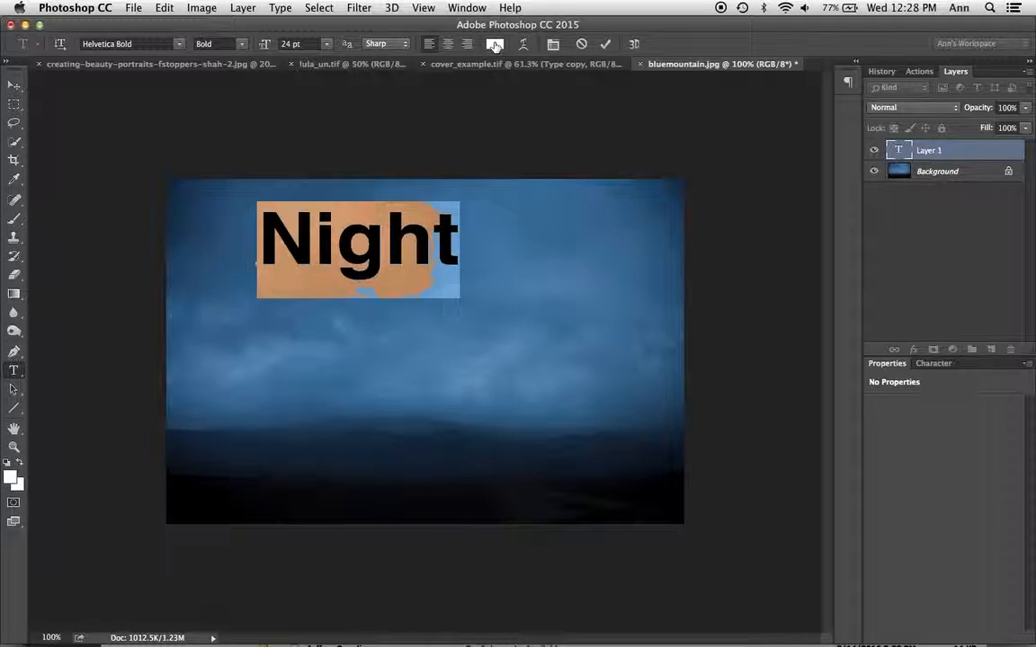
{"action": "left_click", "coordinate": [495, 46]}
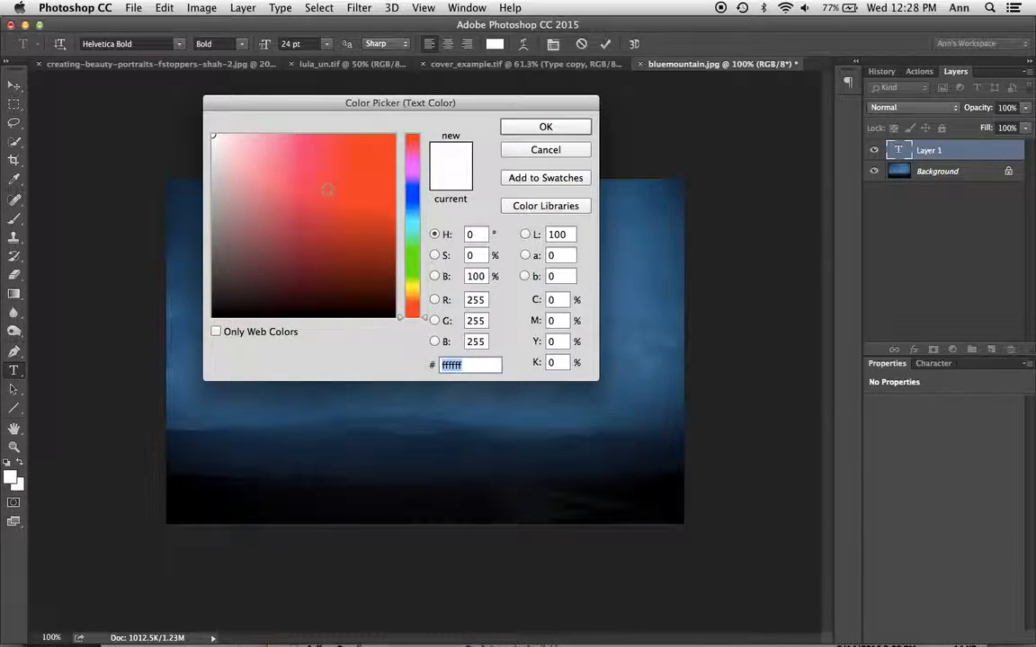
{"action": "left_click", "coordinate": [546, 127]}
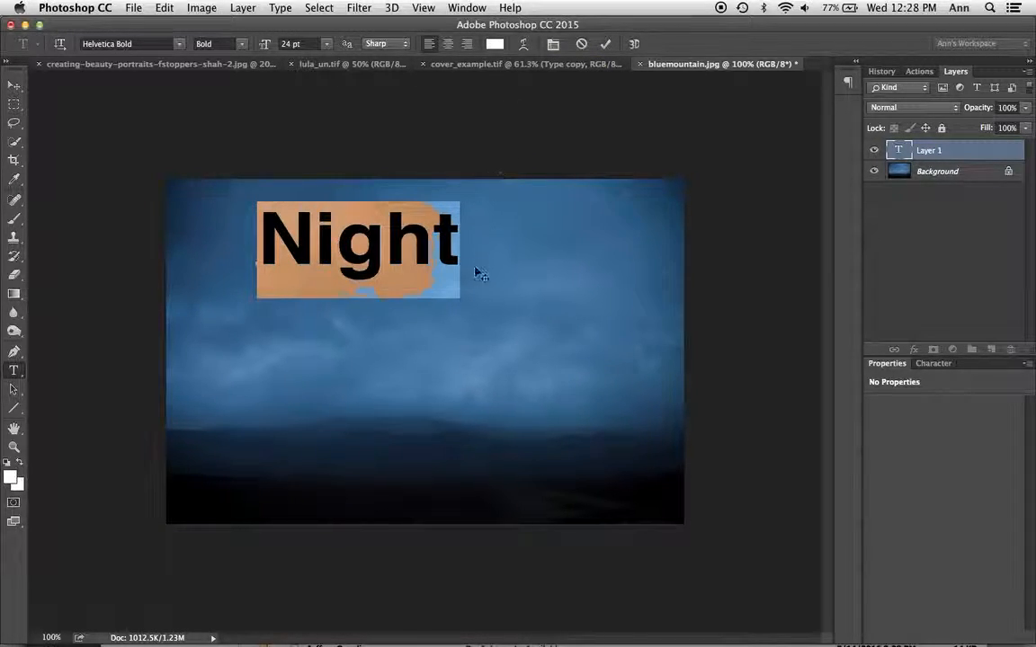
{"action": "left_click_drag", "start_coordinate": [490, 300], "coordinate": [461, 319]}
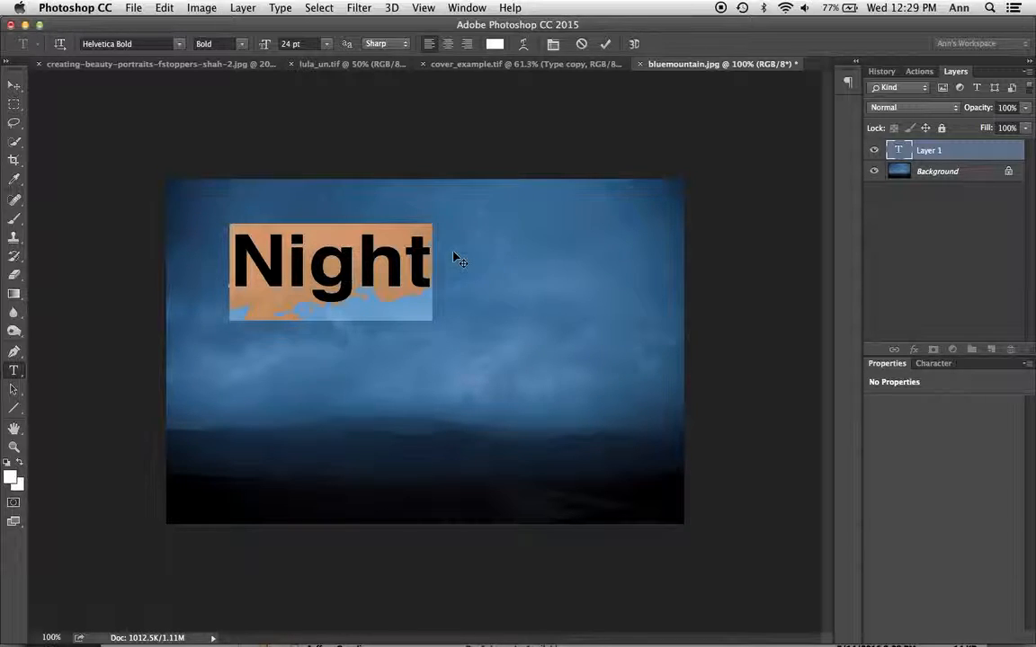
- Commit the Night text and choose the Horizontal Type Mask Tool
{"action": "left_click", "coordinate": [16, 89]}
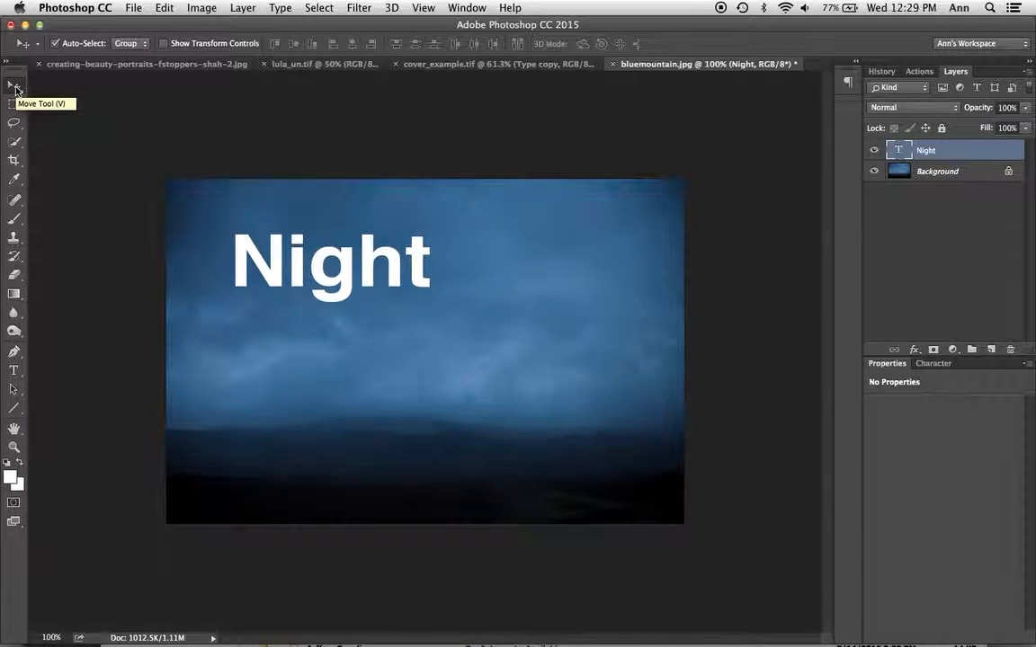
{"action": "left_click", "coordinate": [13, 370]}
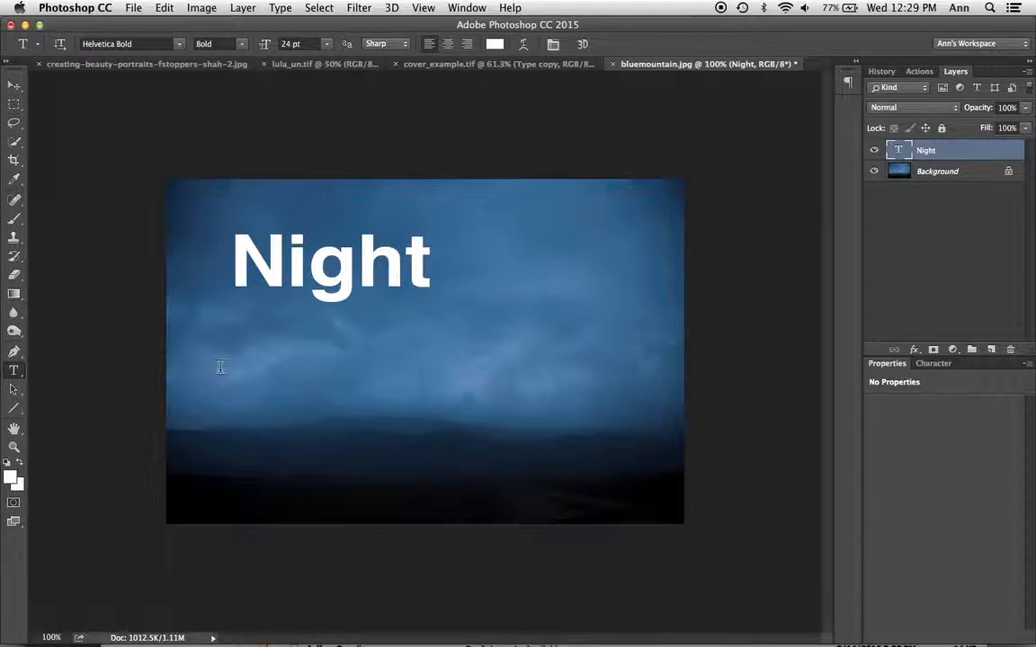
{"action": "left_click", "coordinate": [24, 379]}
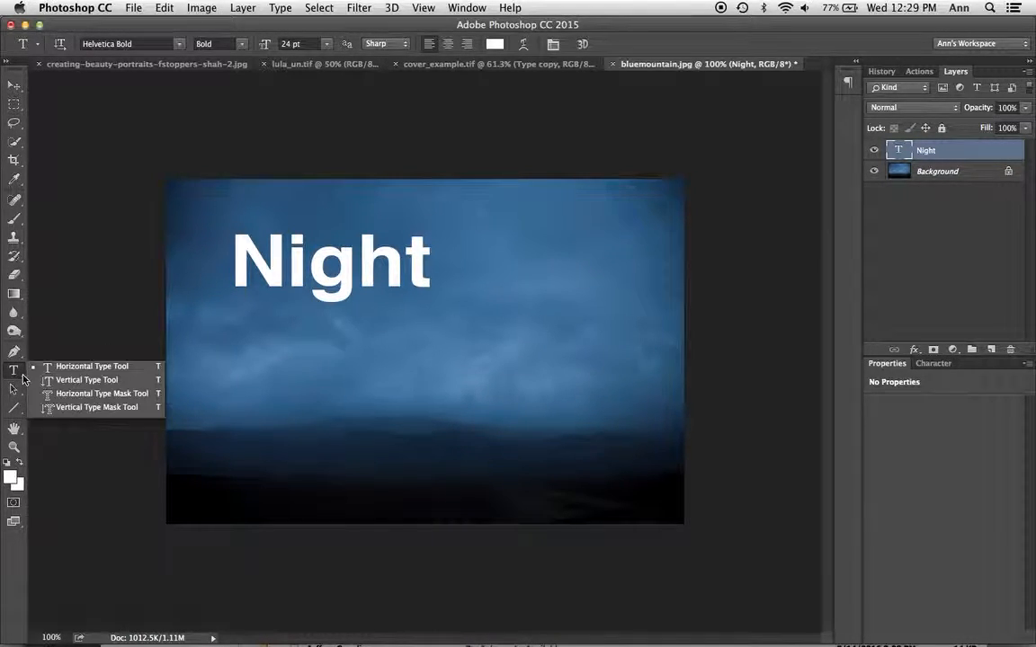
{"action": "left_click", "coordinate": [49, 396]}
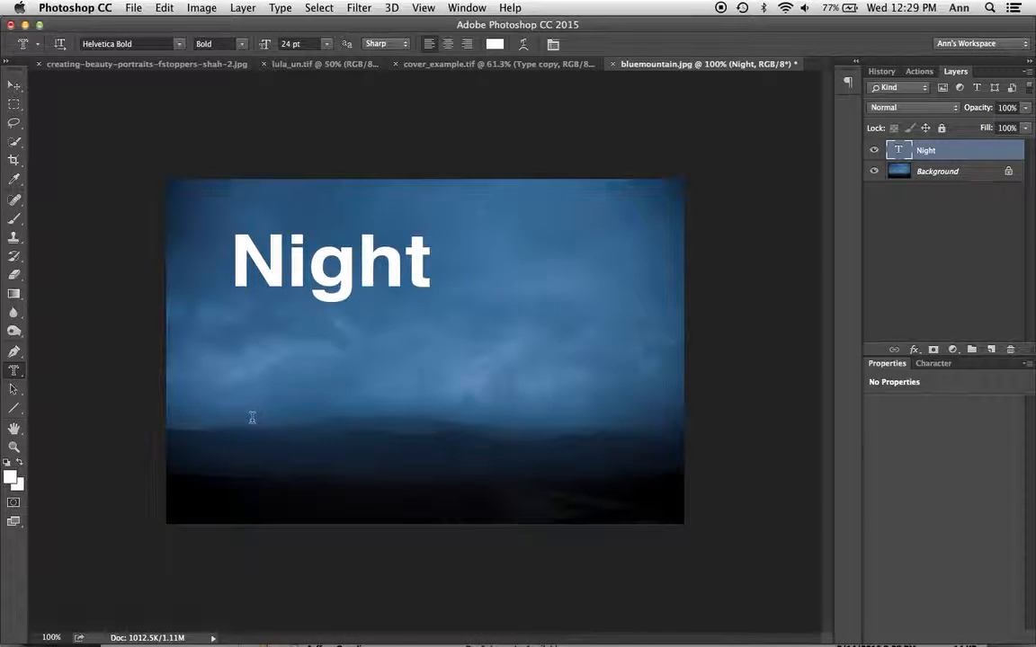
- Type the author's name as a 12 pt text mask near the lower right and commit it
{"action": "left_click", "coordinate": [443, 435]}
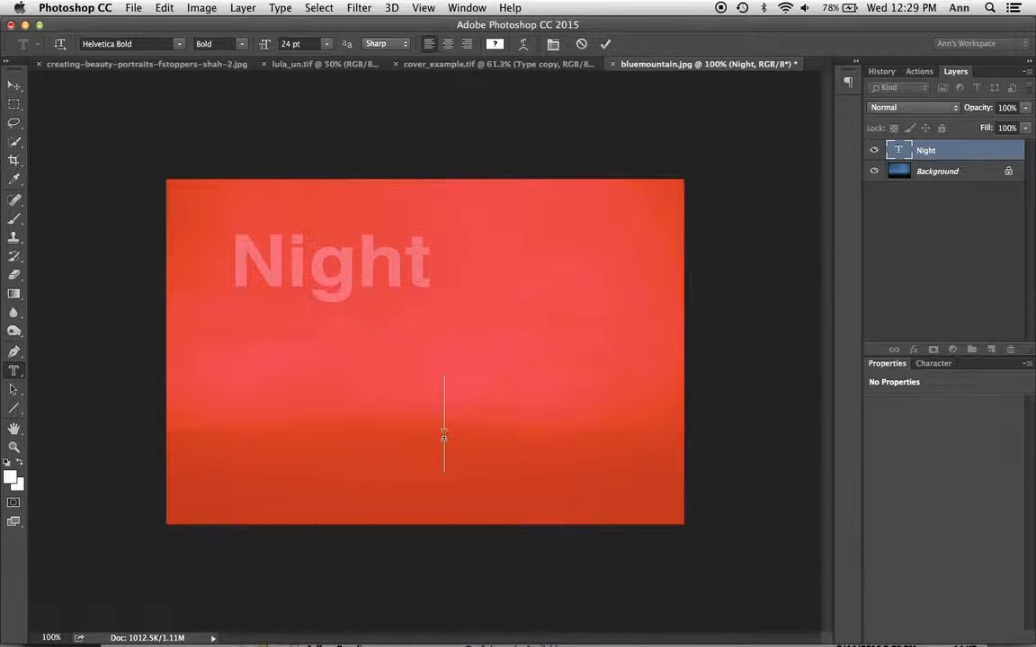
{"action": "type", "text": "ann mitch"}
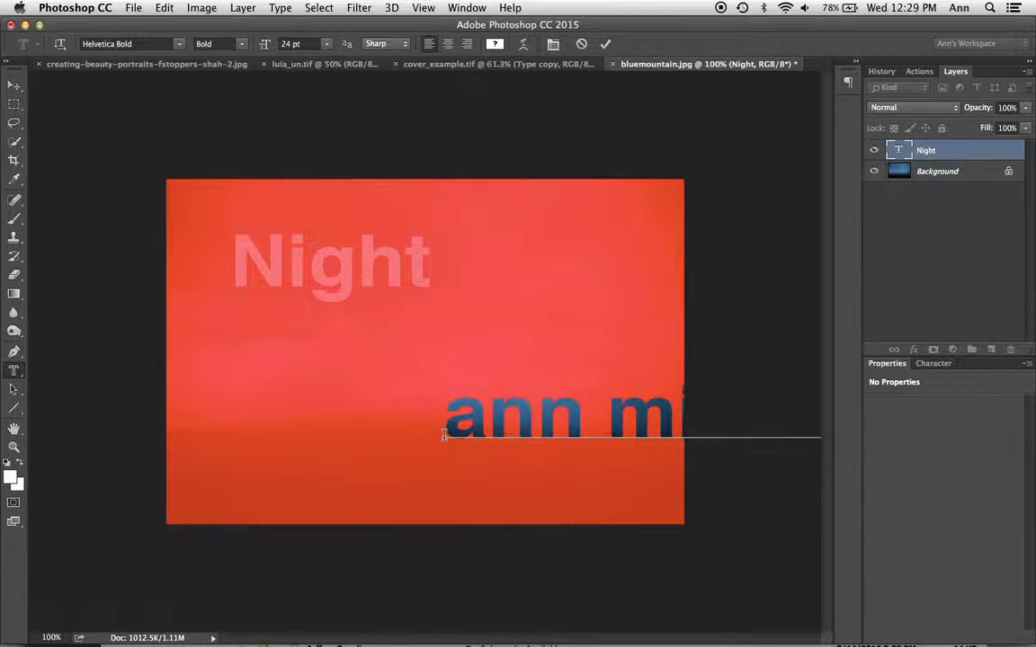
{"action": "key", "text": "super+a"}
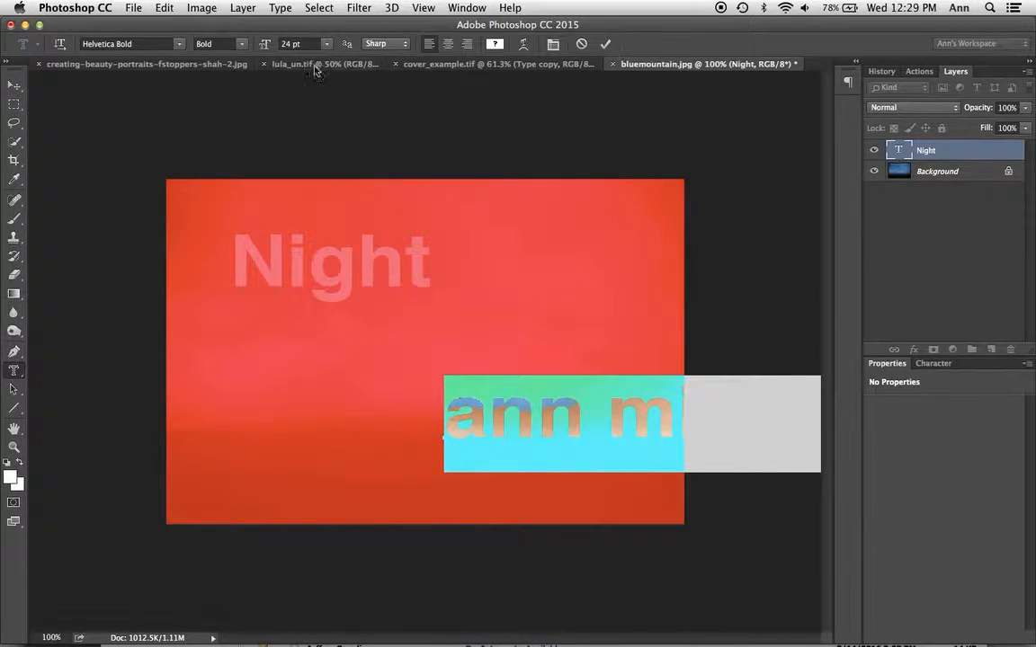
{"action": "left_click", "coordinate": [329, 45]}
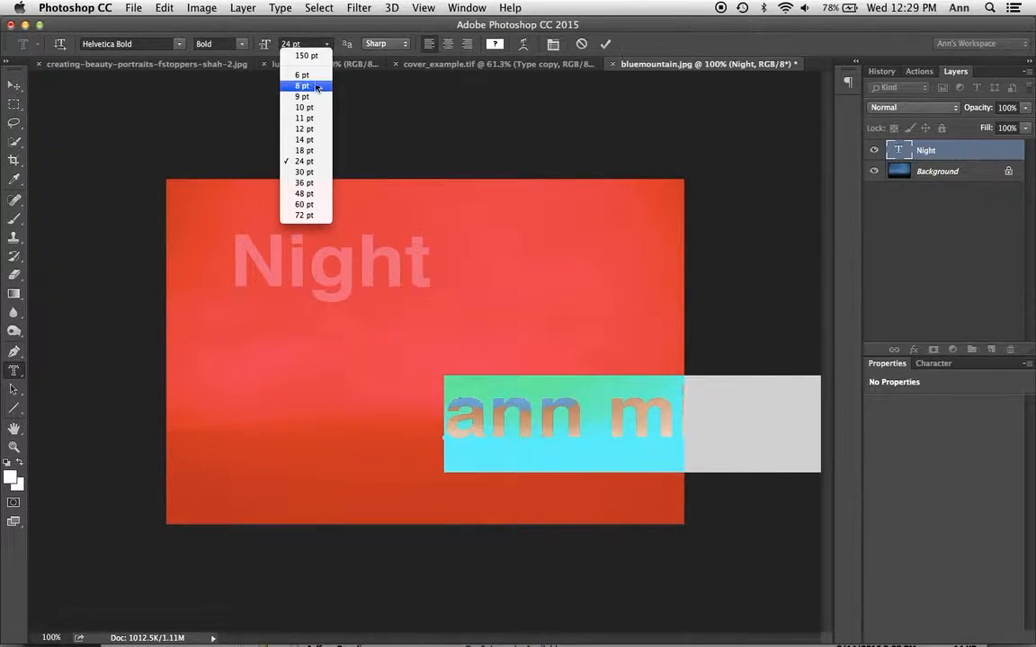
{"action": "left_click", "coordinate": [306, 130]}
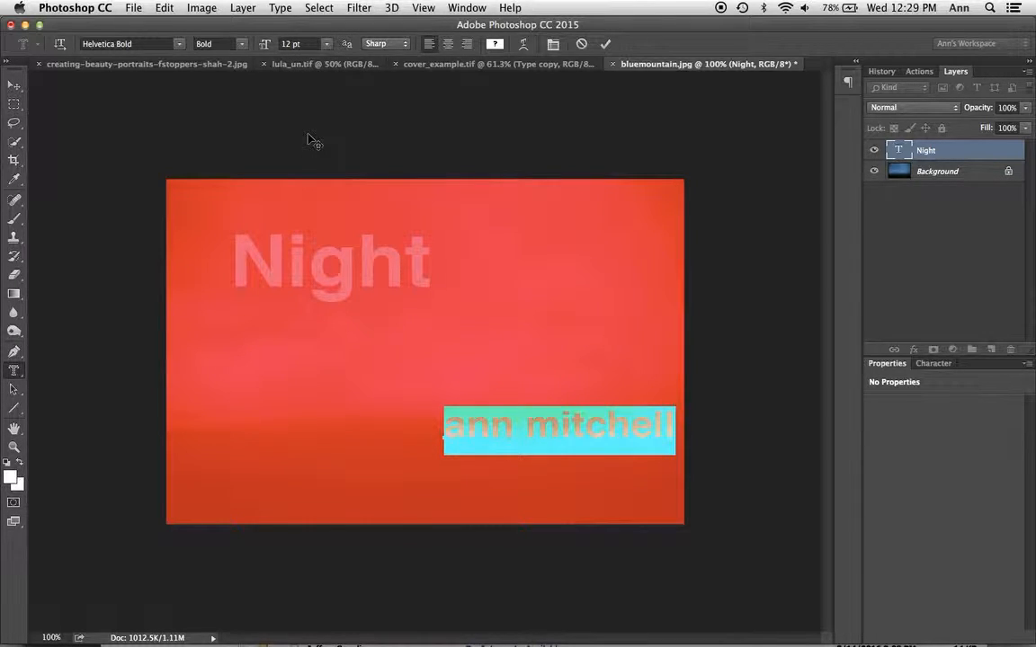
{"action": "left_click", "coordinate": [14, 86]}
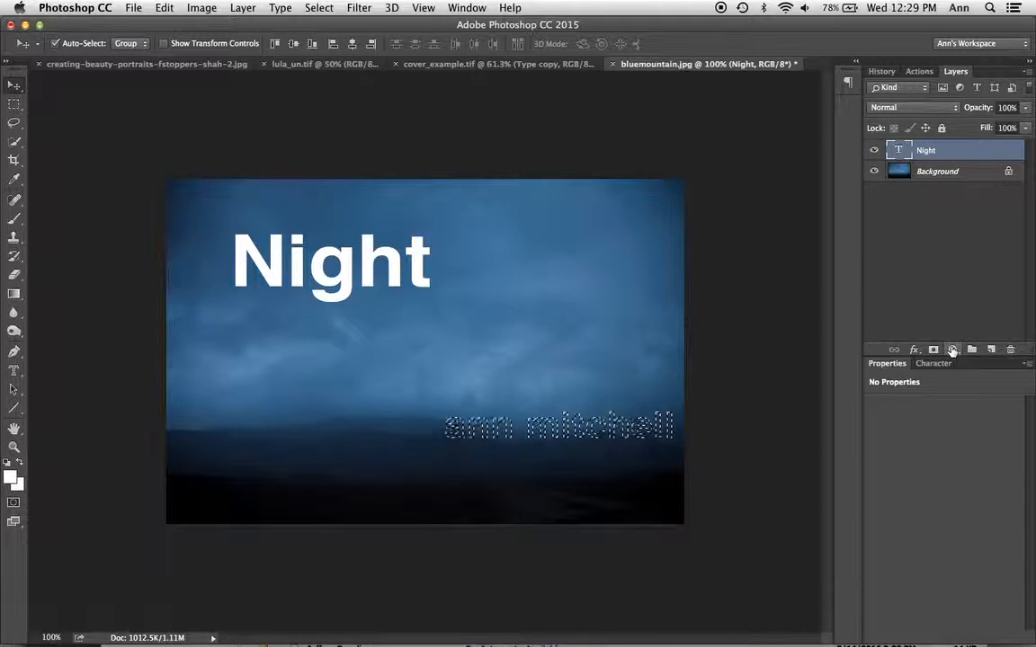
- Add a Hue/Saturation adjustment above Background masked to the lettering, checking its mask
{"action": "left_click", "coordinate": [943, 172]}
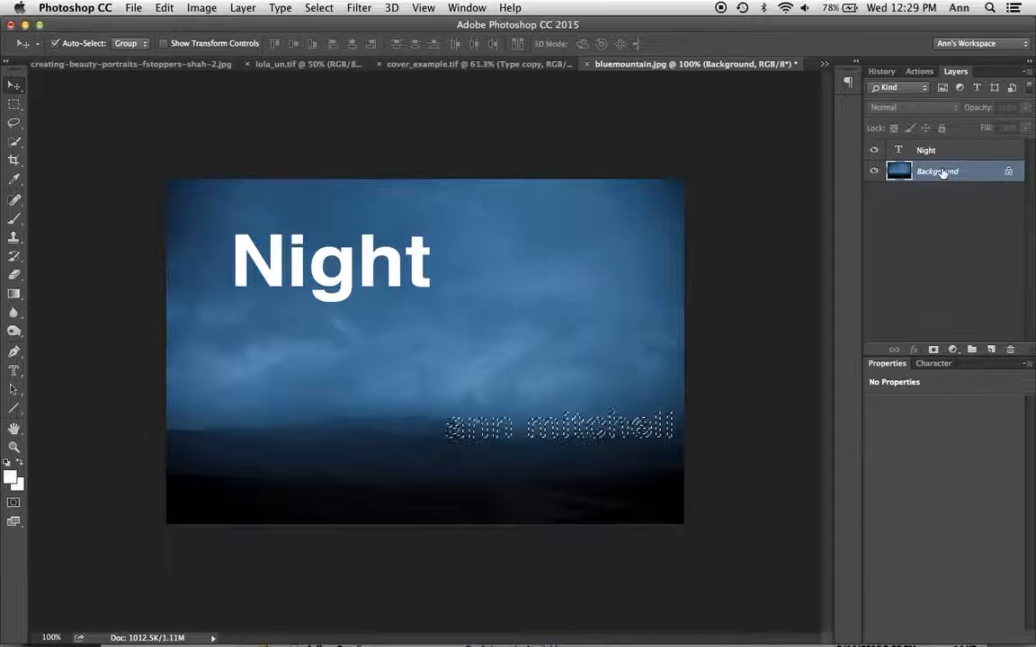
{"action": "left_click", "coordinate": [952, 350]}
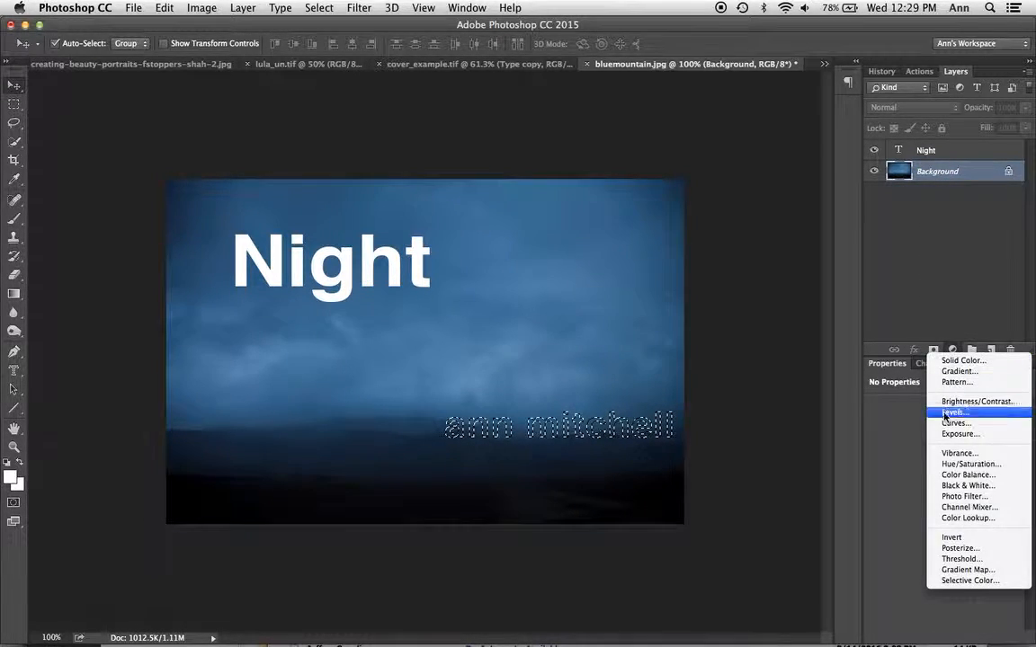
{"action": "left_click", "coordinate": [956, 467]}
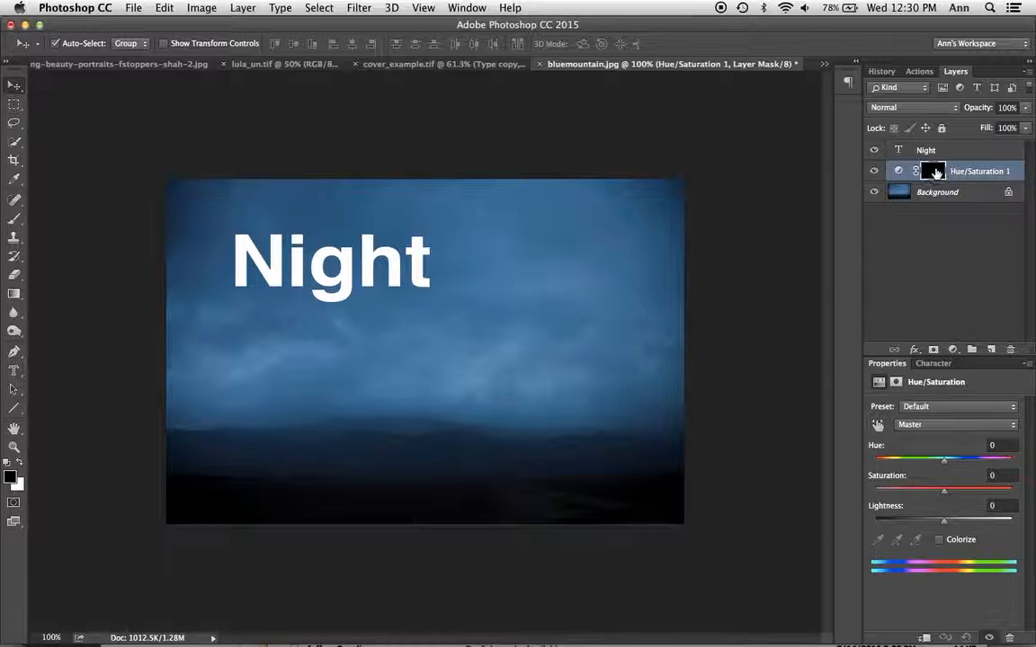
{"action": "left_click", "coordinate": [936, 173], "text": "alt"}
{"action": "left_click", "coordinate": [936, 173], "text": "alt"}
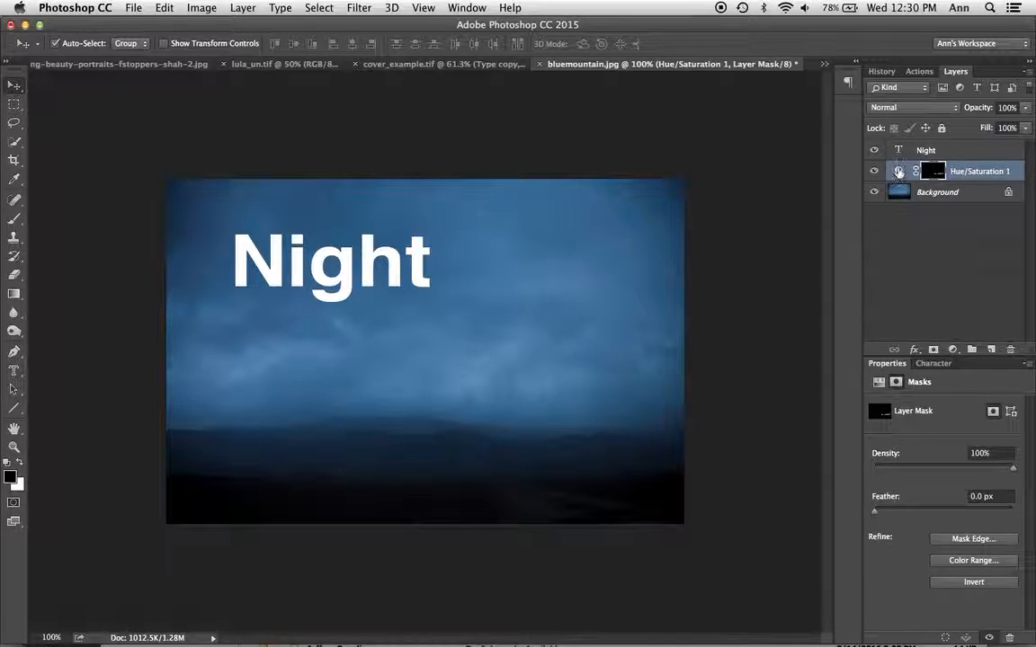
- Set the Hue/Saturation adjustment to Saturation +2 and Hue -16
{"action": "left_click", "coordinate": [899, 171]}
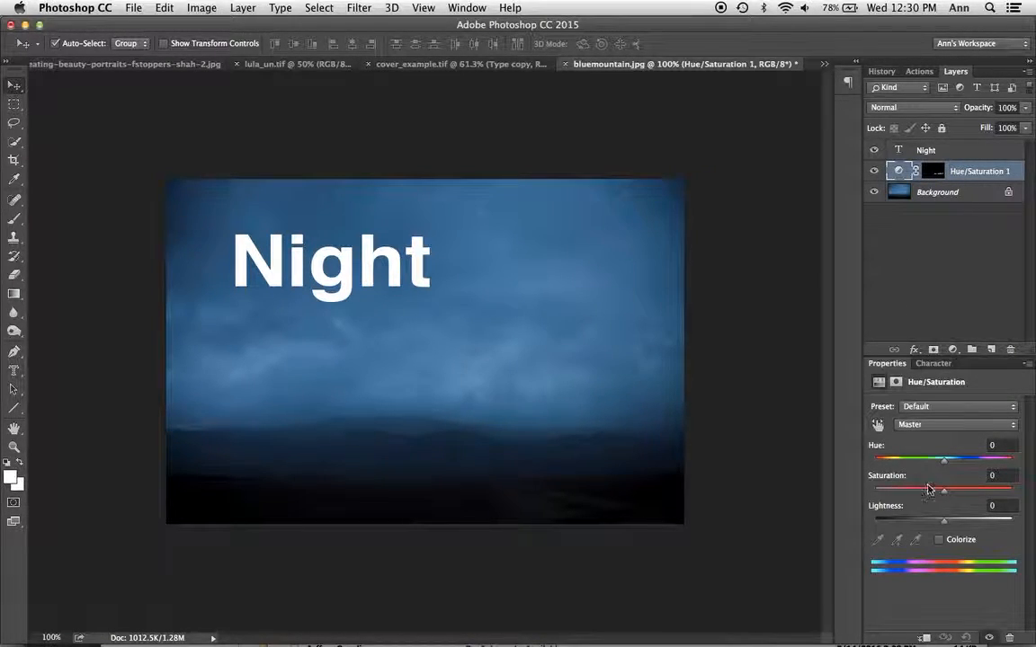
{"action": "mouse_move", "coordinate": [943, 493]}
{"action": "left_mouse_down"}
{"action": "mouse_move", "coordinate": [972, 494]}
{"action": "mouse_move", "coordinate": [892, 506]}
{"action": "mouse_move", "coordinate": [943, 500]}
{"action": "mouse_move", "coordinate": [918, 527]}
{"action": "mouse_move", "coordinate": [953, 527]}
{"action": "mouse_move", "coordinate": [932, 531]}
{"action": "mouse_move", "coordinate": [944, 513]}
{"action": "left_mouse_up"}
{"action": "mouse_move", "coordinate": [947, 468]}
{"action": "left_mouse_down"}
{"action": "mouse_move", "coordinate": [901, 468]}
{"action": "mouse_move", "coordinate": [972, 464]}
{"action": "mouse_move", "coordinate": [915, 463]}
{"action": "mouse_move", "coordinate": [933, 465]}
{"action": "left_mouse_up"}
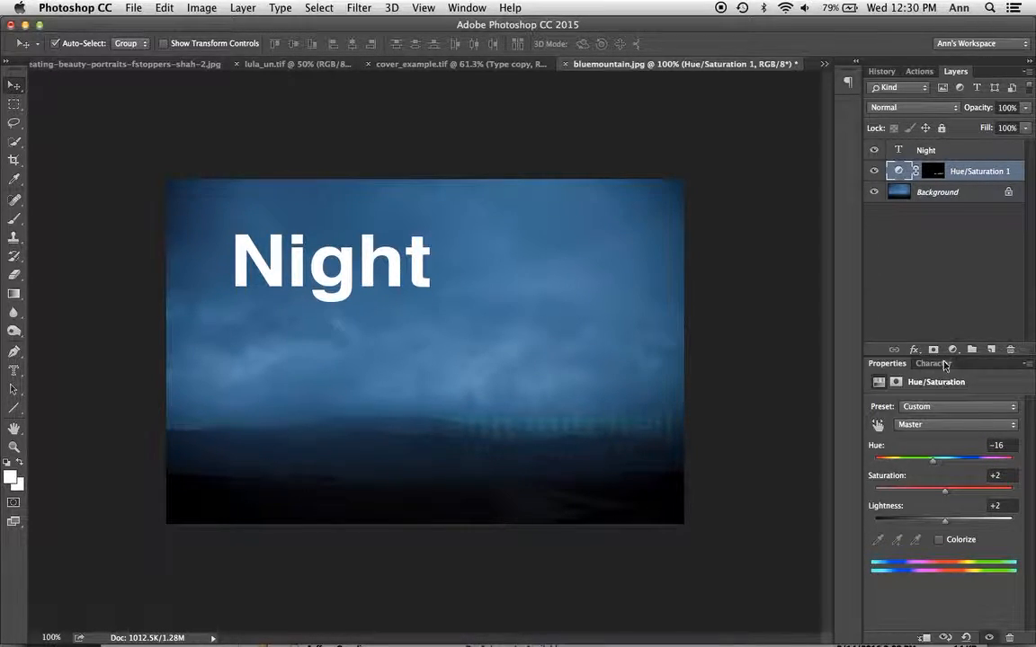
{"action": "left_click", "coordinate": [954, 350]}
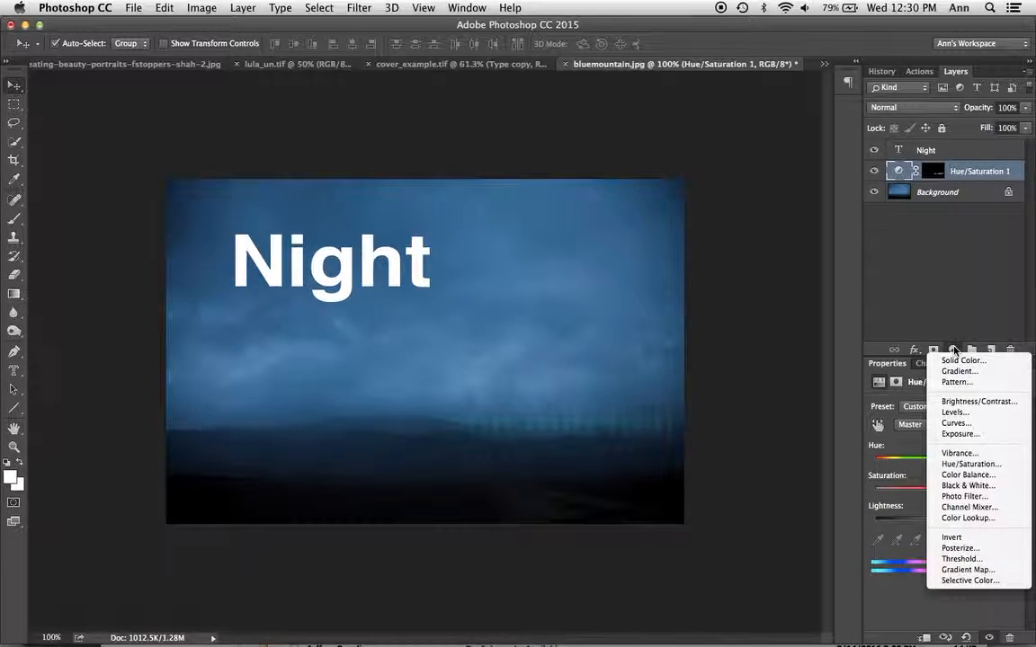
{"action": "left_click", "coordinate": [954, 350]}
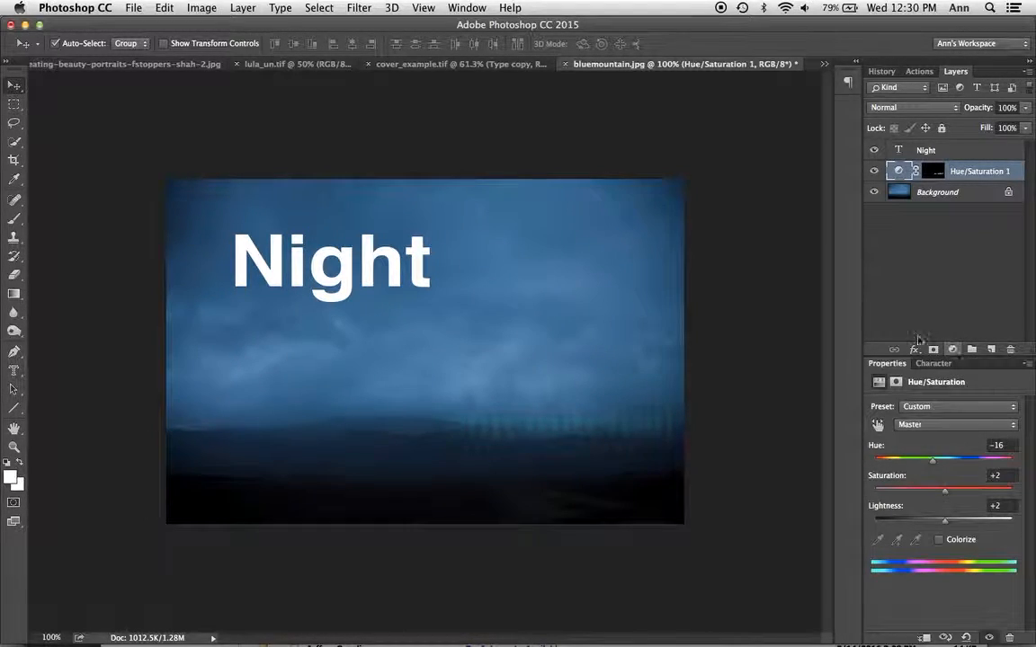
- Set the Night type layer's opacity to 44% in the Layers panel
{"action": "left_click", "coordinate": [944, 152]}
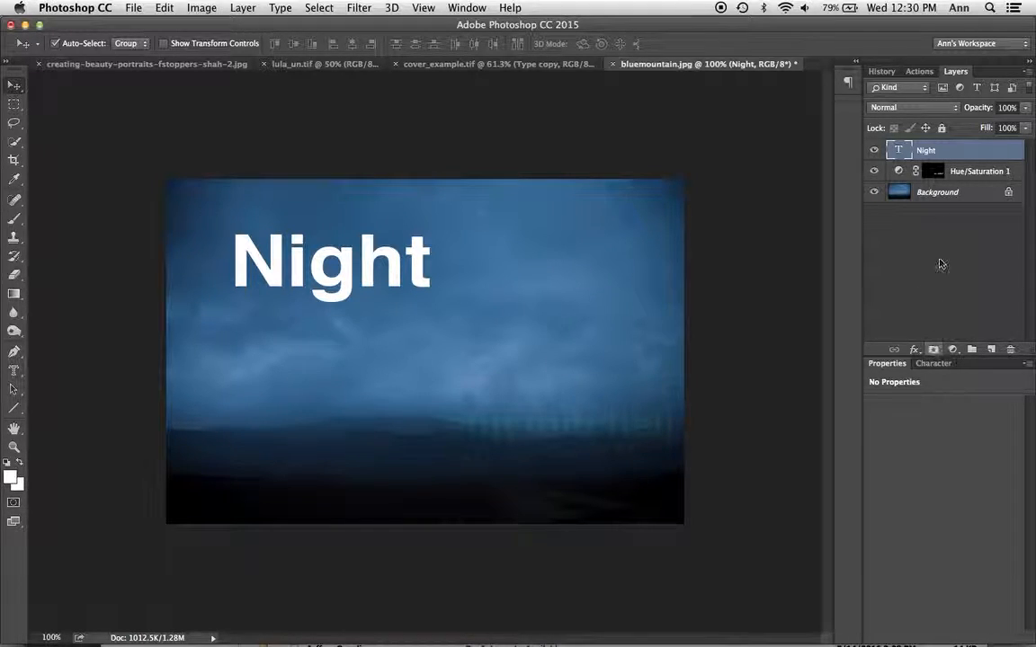
{"action": "left_click", "coordinate": [1025, 108]}
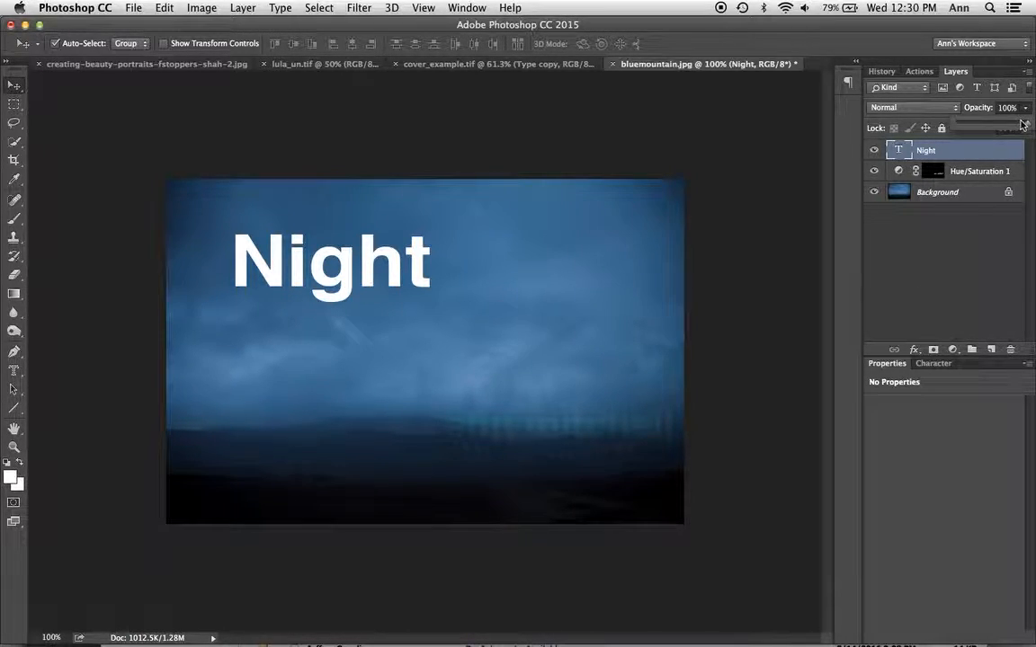
{"action": "left_click_drag", "start_coordinate": [1024, 122], "coordinate": [989, 133]}
{"action": "left_click", "coordinate": [989, 134]}
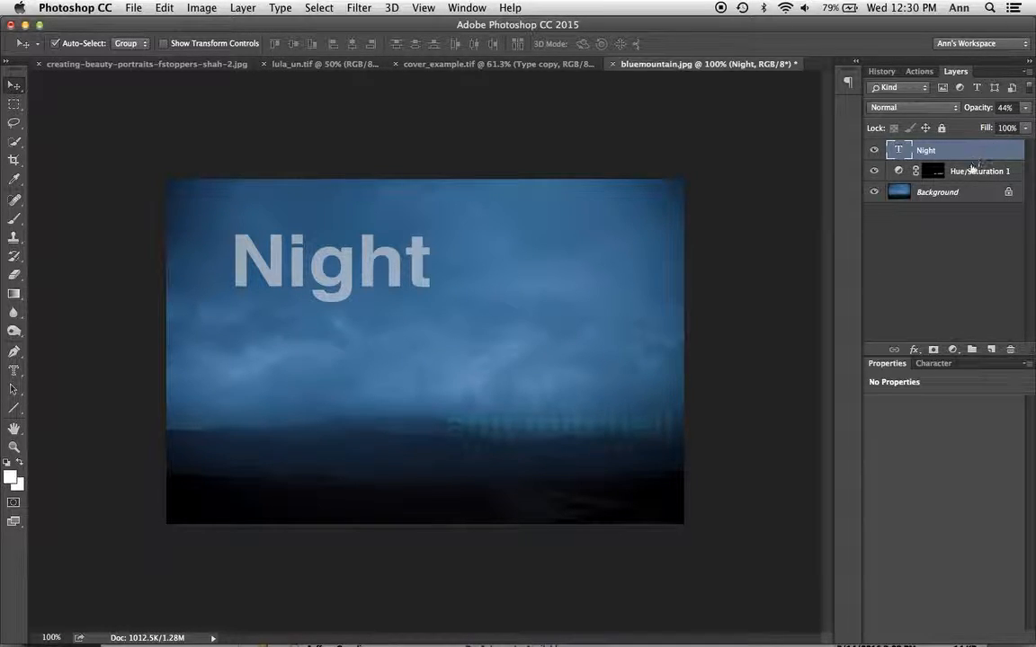
- Add a layer mask to the Night layer and brush black over the bottom of the g and h
{"action": "left_click", "coordinate": [934, 350]}
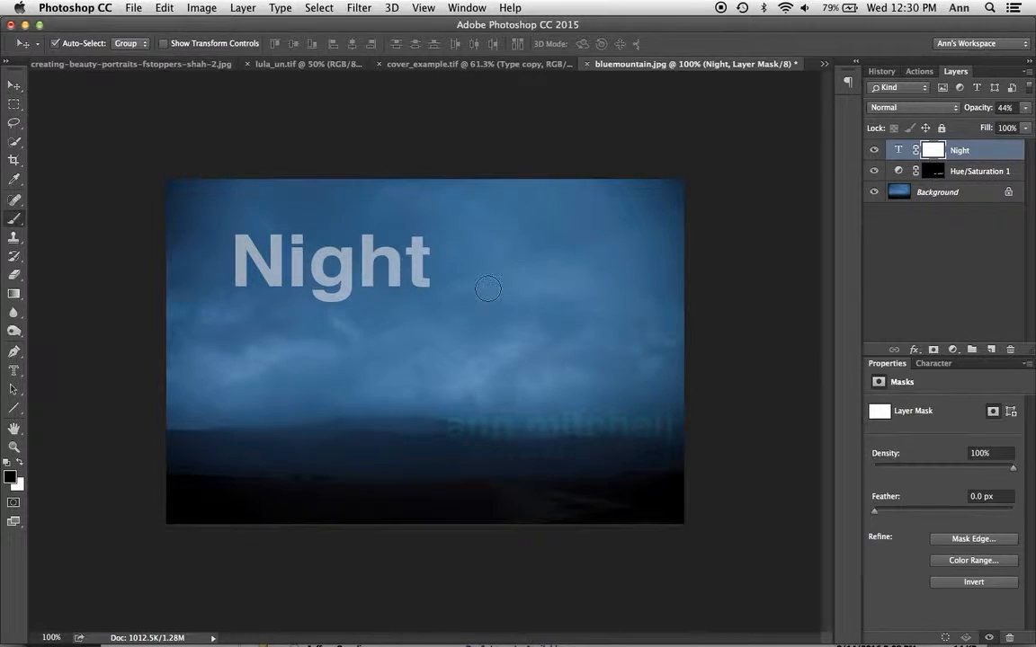
{"action": "key", "text": "b"}
{"action": "mouse_move", "coordinate": [435, 293]}
{"action": "left_mouse_down"}
{"action": "mouse_move", "coordinate": [406, 278]}
{"action": "mouse_move", "coordinate": [425, 280]}
{"action": "mouse_move", "coordinate": [422, 254]}
{"action": "mouse_move", "coordinate": [321, 281]}
{"action": "mouse_move", "coordinate": [297, 257]}
{"action": "mouse_move", "coordinate": [347, 238]}
{"action": "mouse_move", "coordinate": [385, 267]}
{"action": "left_mouse_up"}
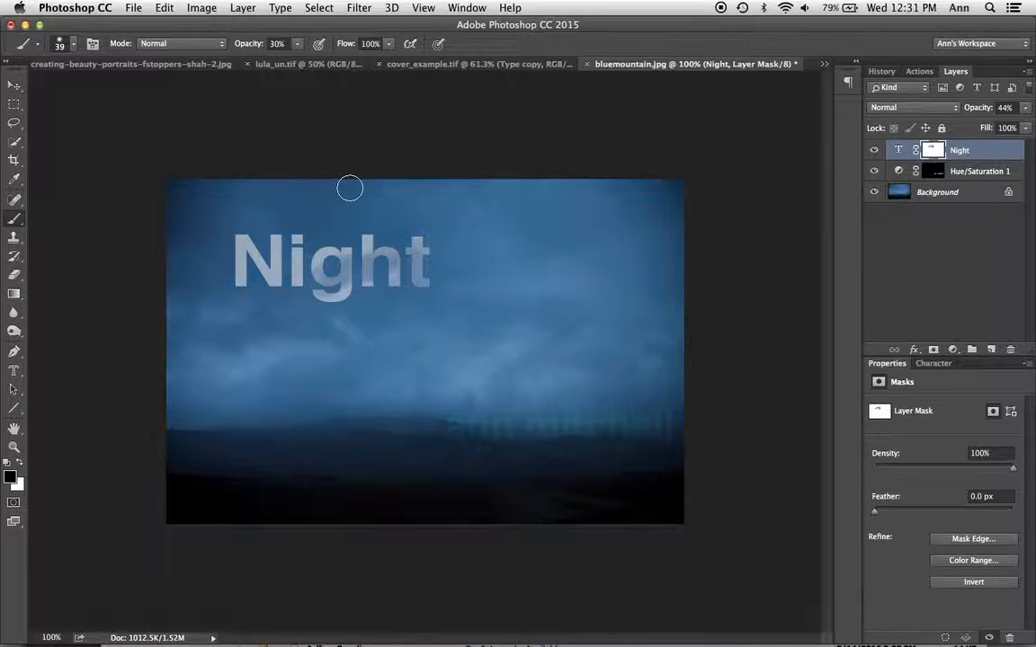
- Rasterize the Night type layer and target its pixels instead of the mask
{"action": "left_click", "coordinate": [243, 8]}
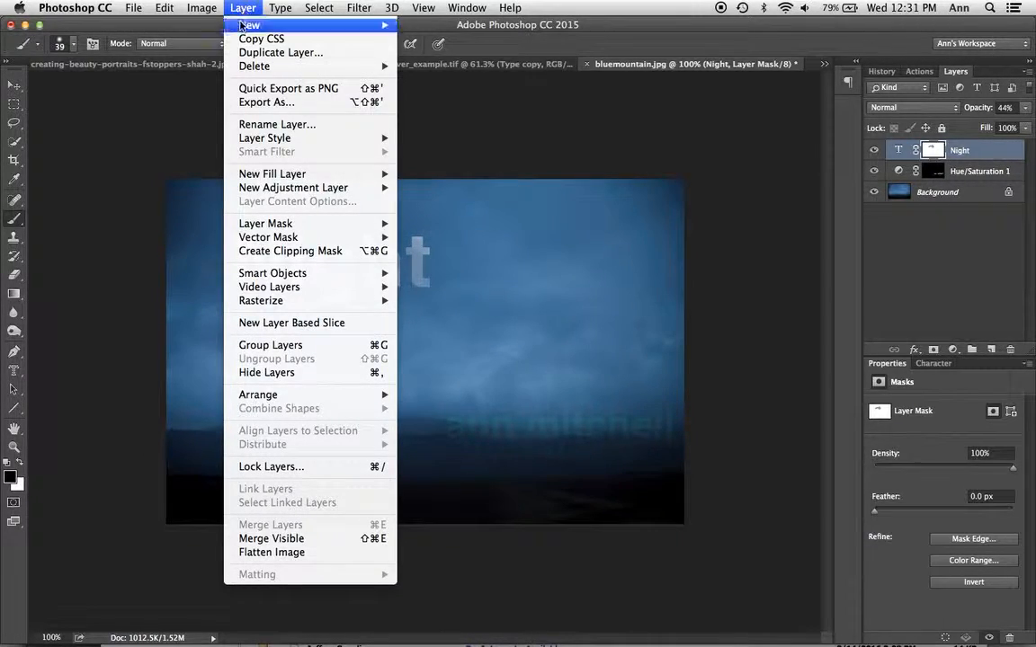
{"action": "mouse_move", "coordinate": [263, 306]}
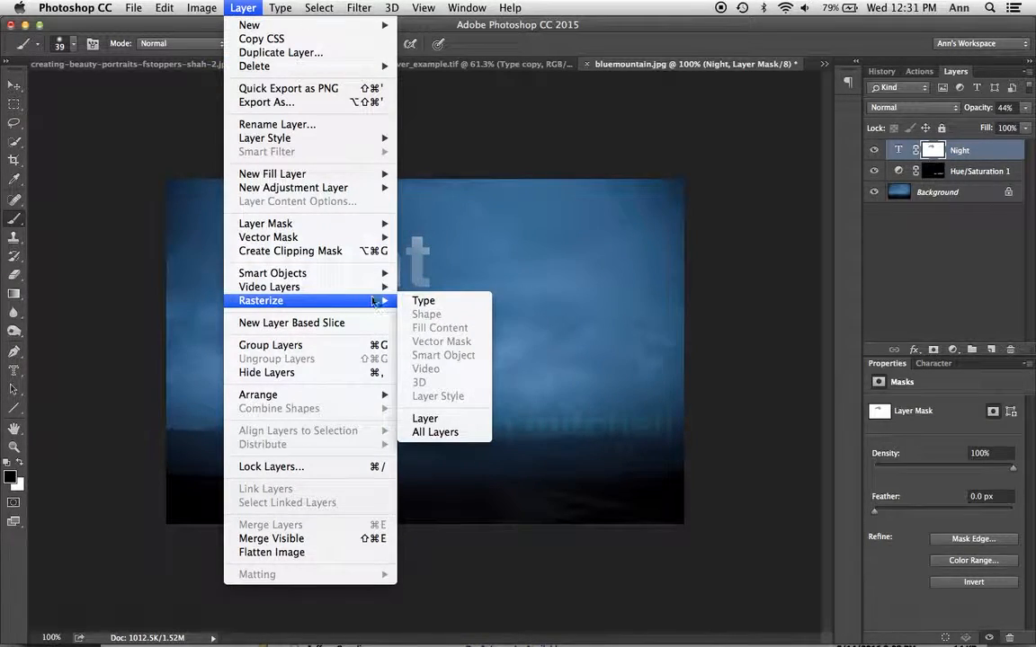
{"action": "left_click", "coordinate": [424, 301]}
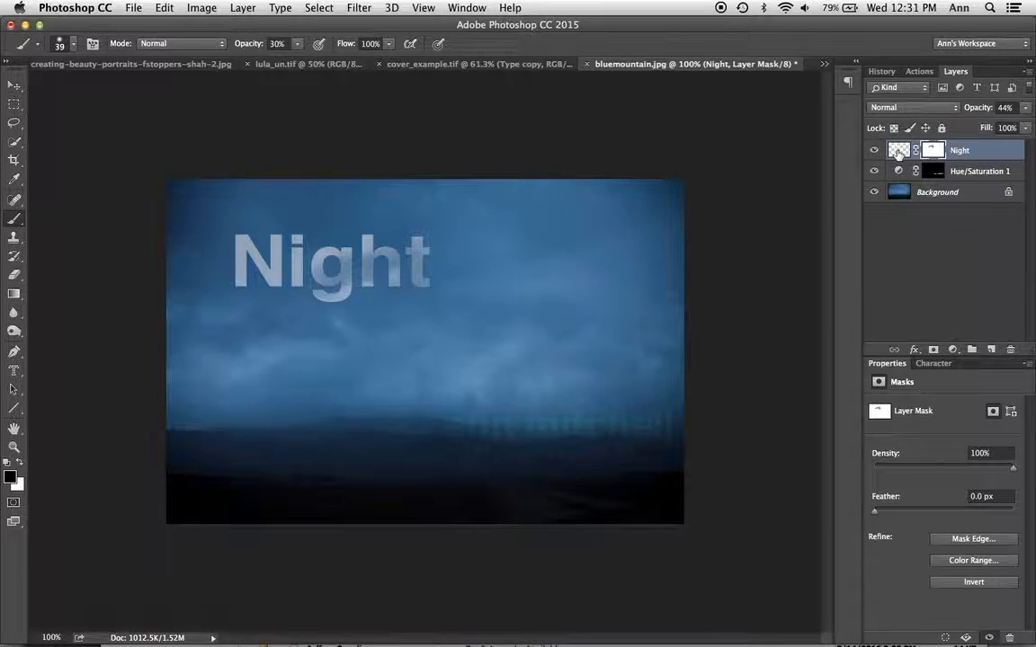
{"action": "left_click", "coordinate": [897, 153]}
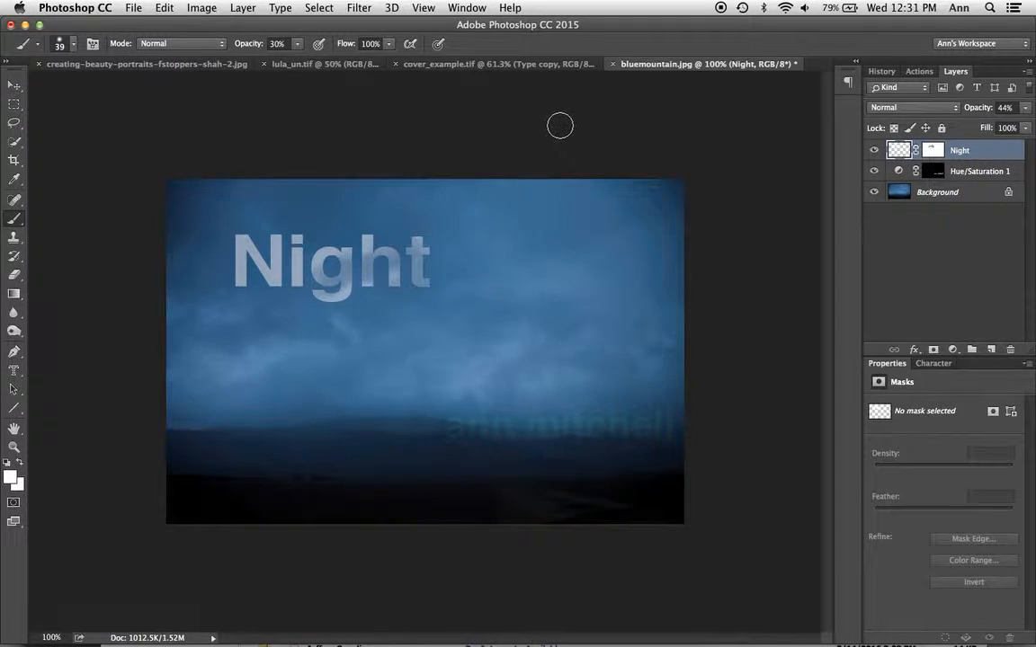
- Apply a Motion Blur with Angle 0° and Distance 10 pixels to the title
{"action": "left_click", "coordinate": [358, 8]}
{"action": "mouse_move", "coordinate": [365, 179]}
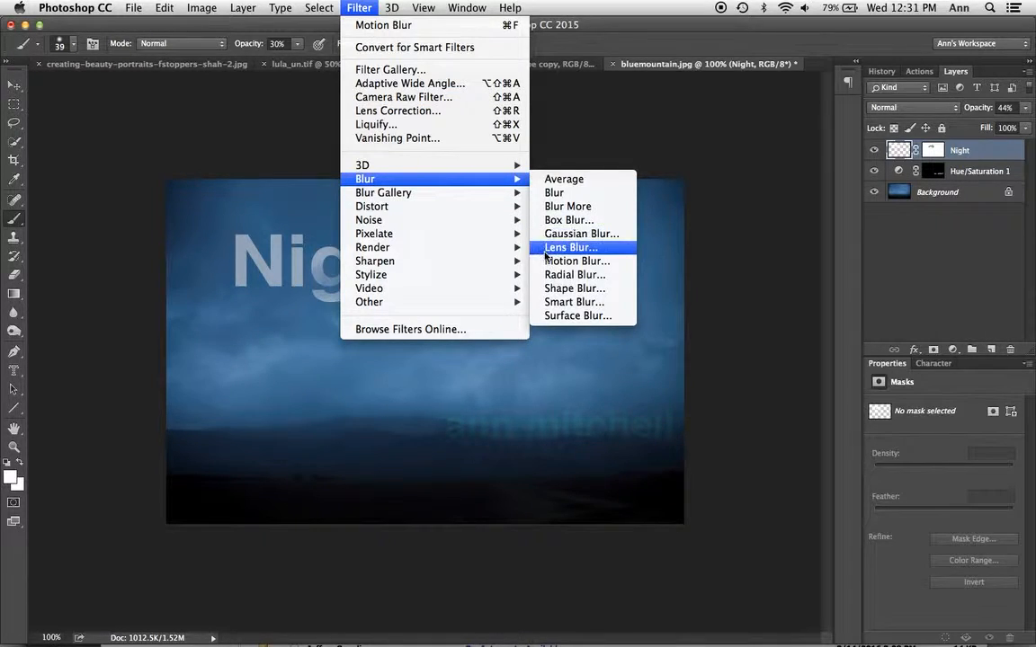
{"action": "left_click", "coordinate": [548, 263]}
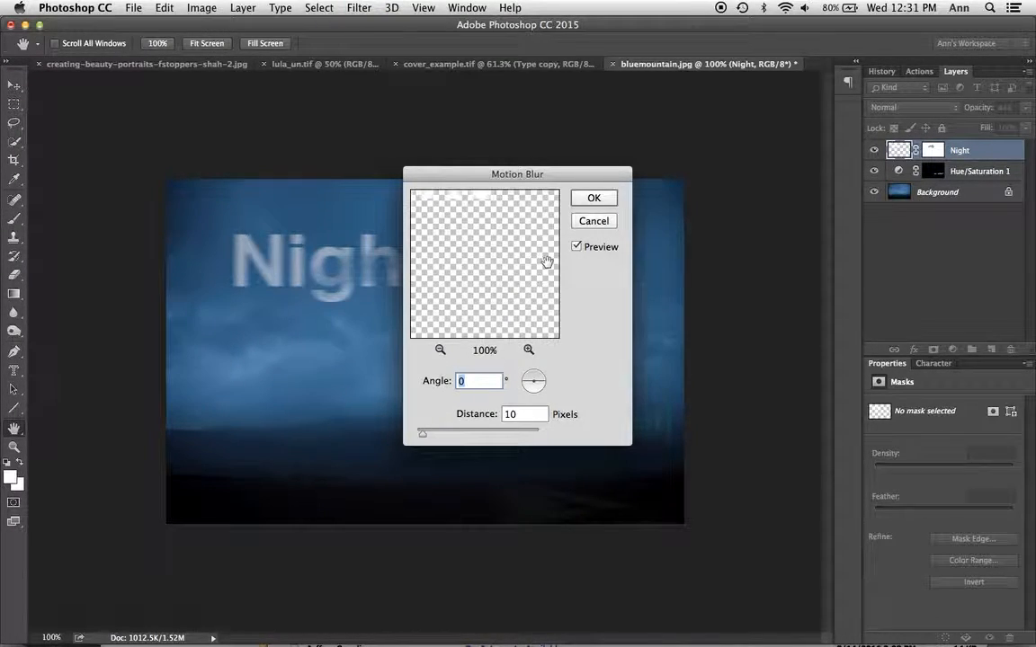
{"action": "left_click", "coordinate": [594, 199]}
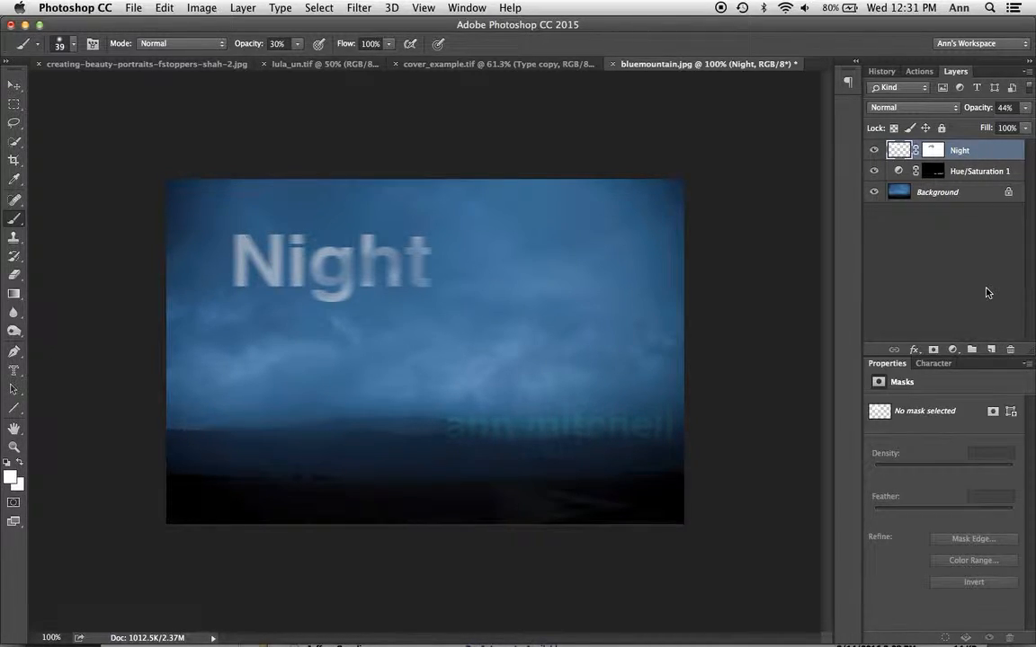
{"action": "left_click", "coordinate": [467, 7]}
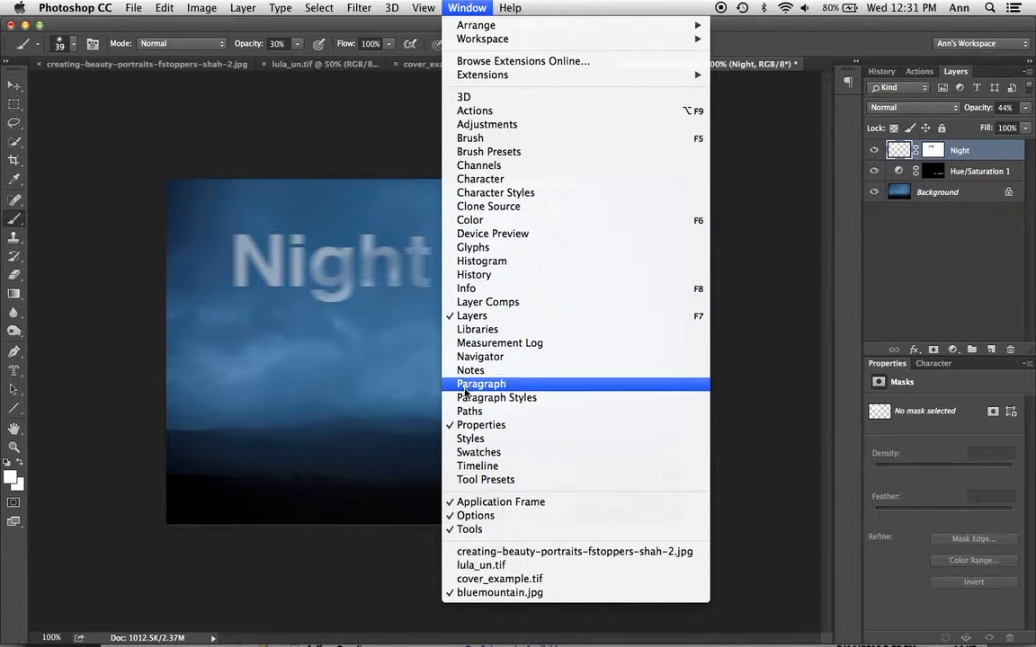
{"action": "left_click", "coordinate": [466, 7]}
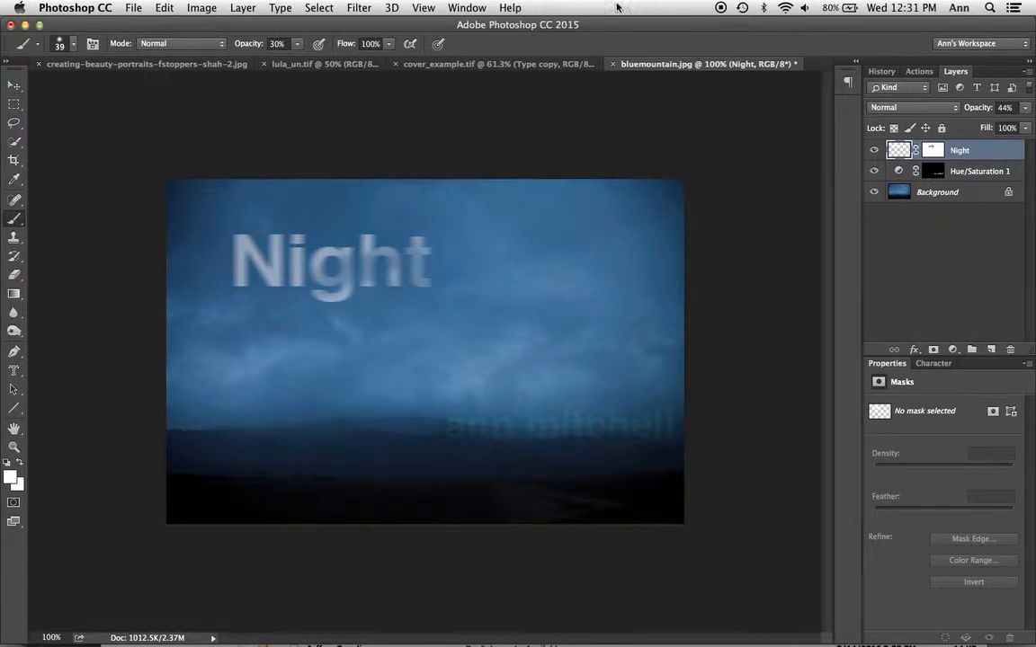